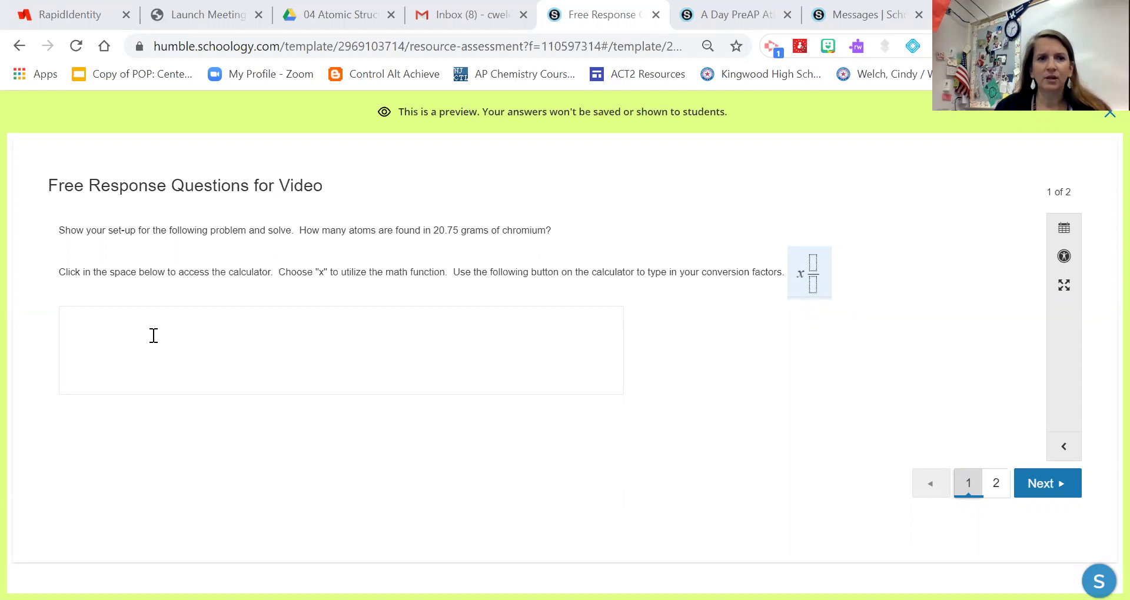
# - In the chromium question's answer space, enter the starting quantity 20.75 g Cr followed by a multiplication x
pyautogui.click(102, 322)
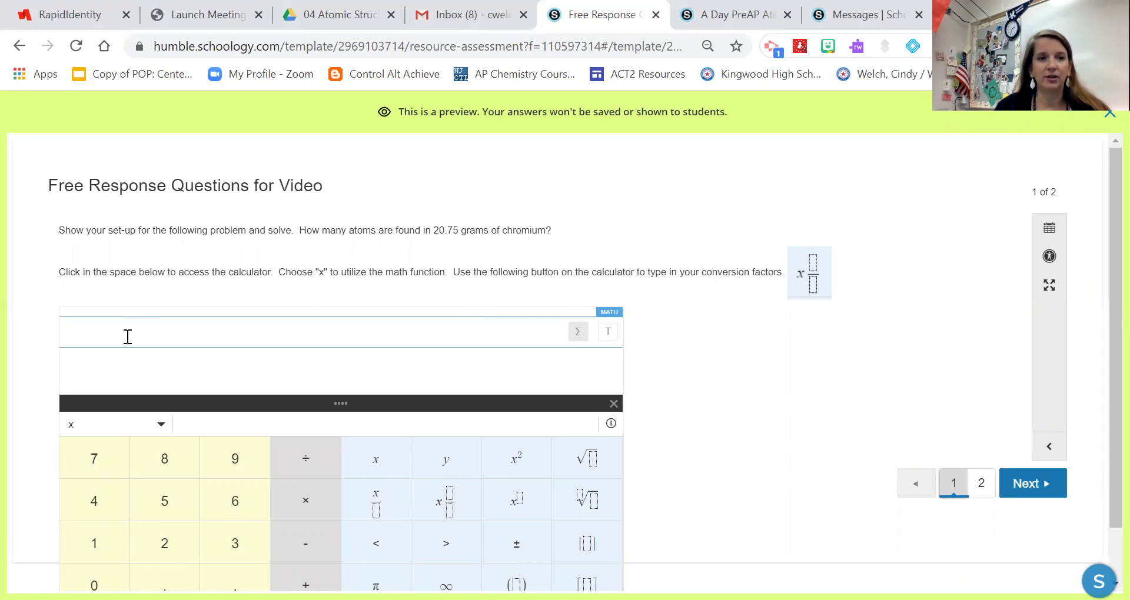
pyautogui.click(177, 343)
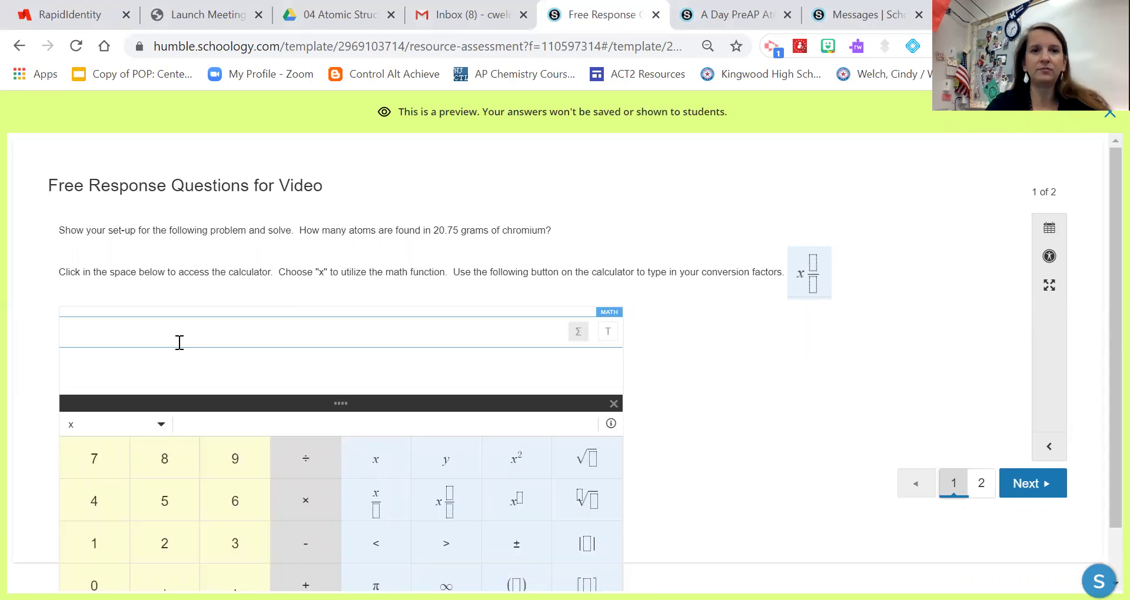
pyautogui.write('20.75')
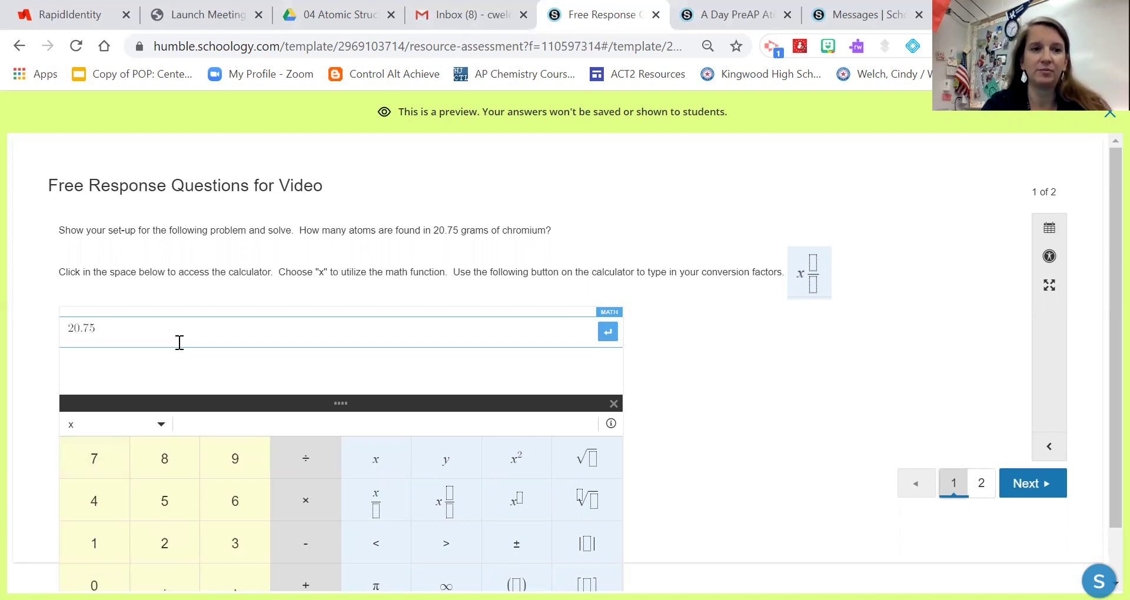
pyautogui.write(' g Cr ')
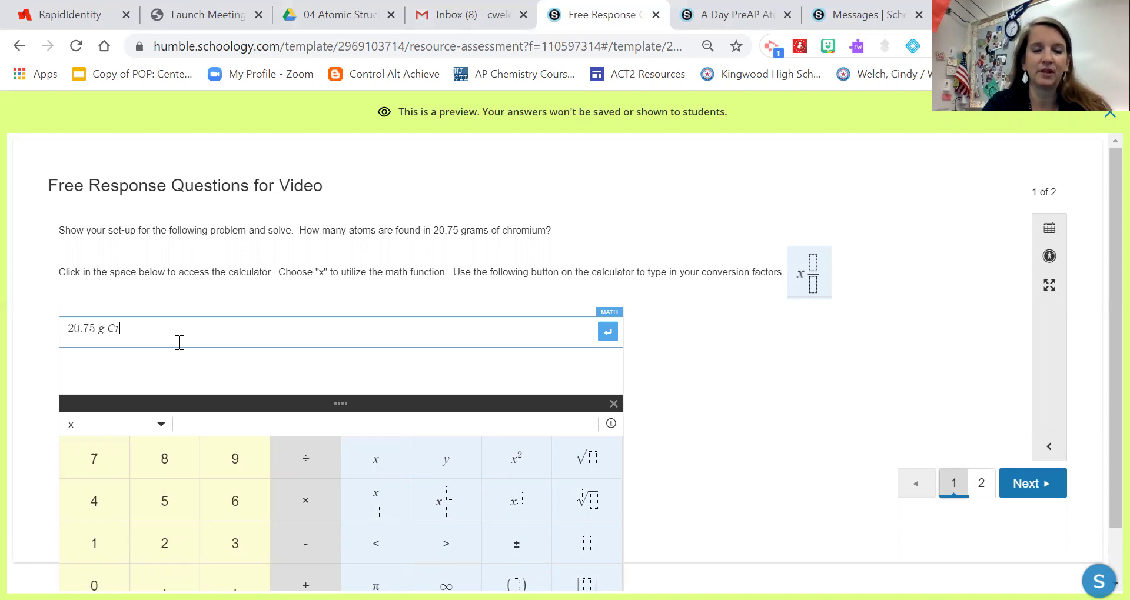
pyautogui.write('x')
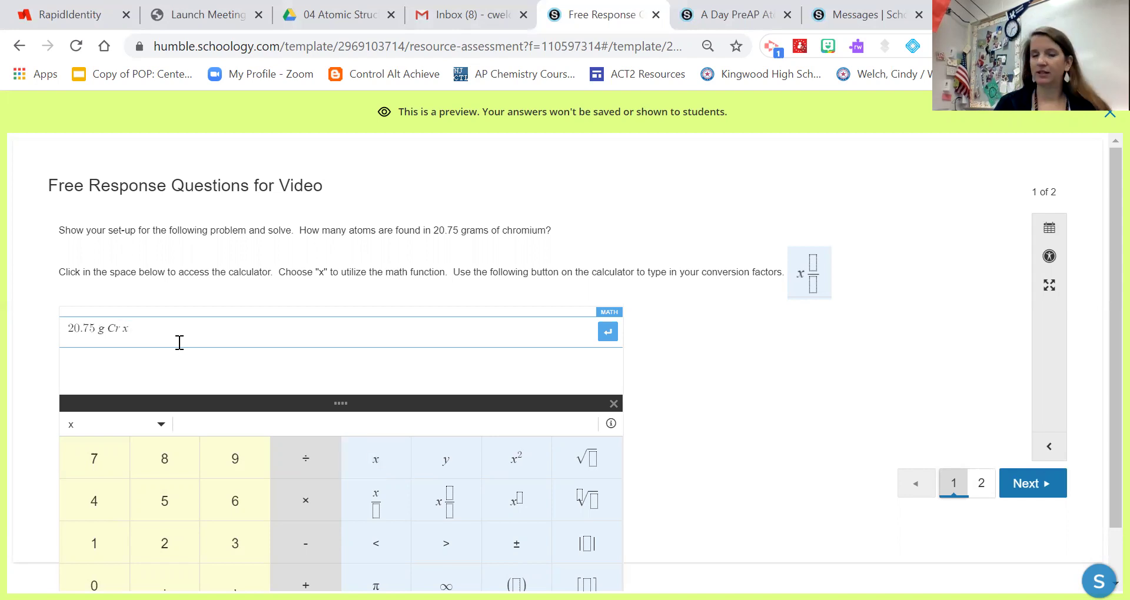
# - Add the first conversion factor as a fraction with 1 mol Cr over 52.00 g Cr
pyautogui.click(450, 505)
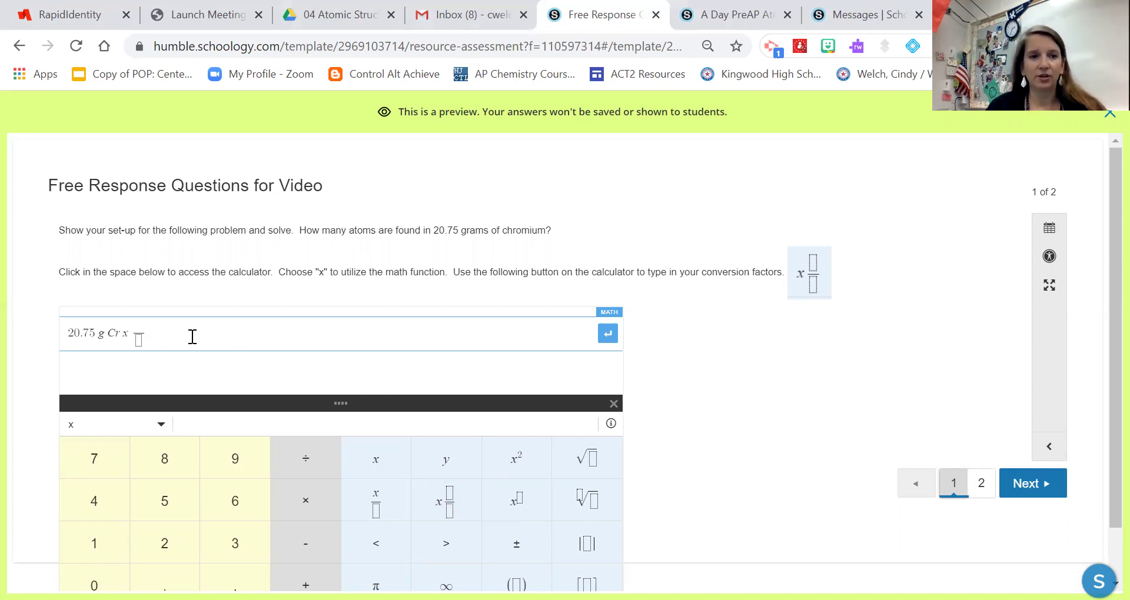
pyautogui.click(139, 329)
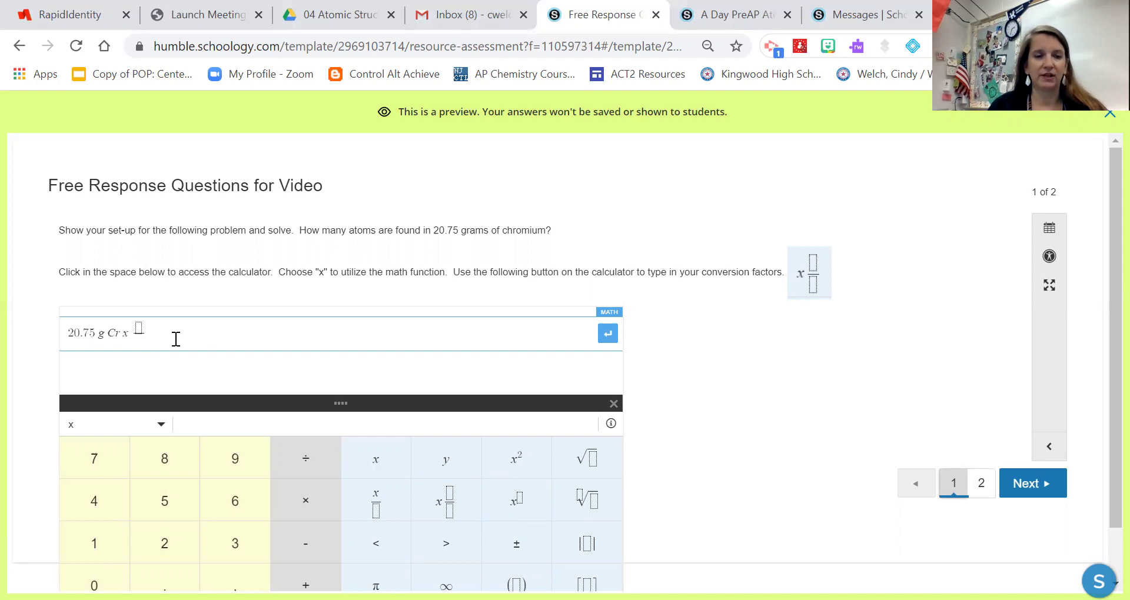
pyautogui.press('Down')
pyautogui.write('52')
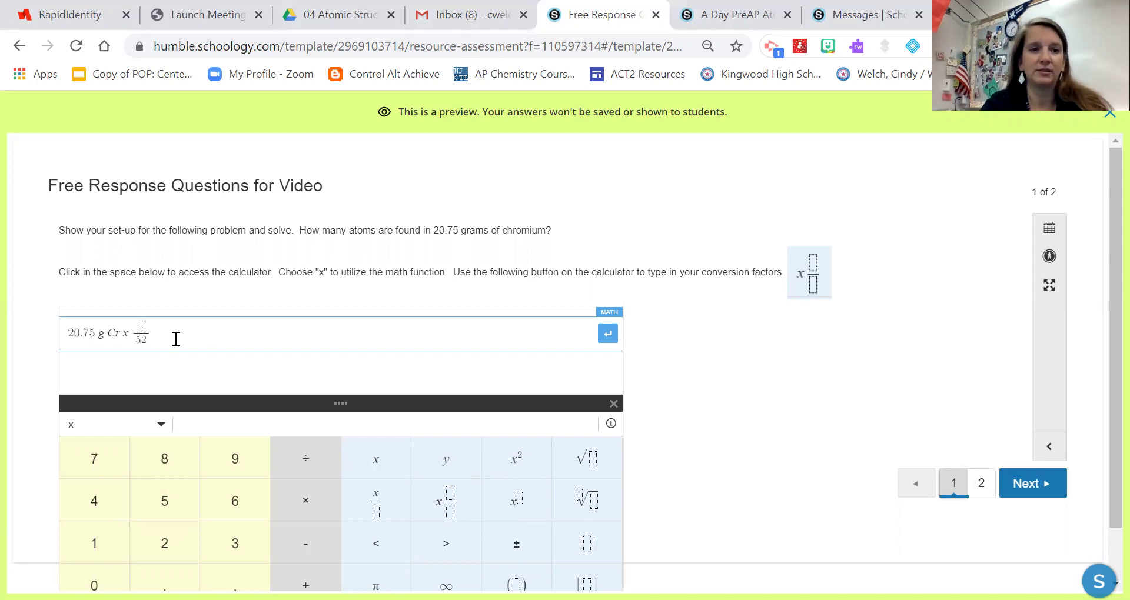
pyautogui.write('.00 g Cr')
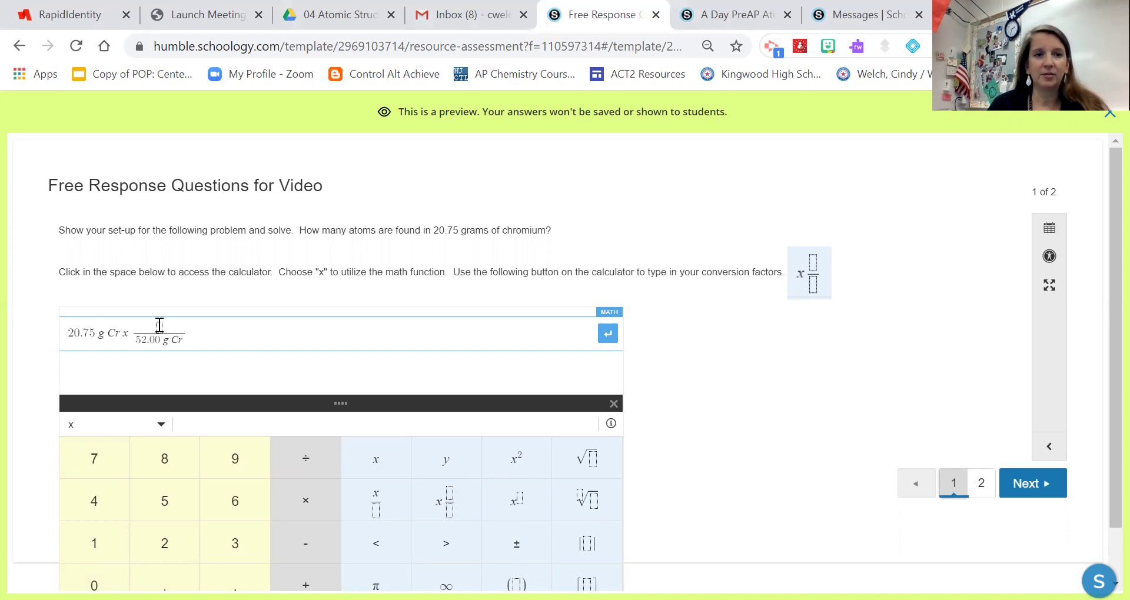
pyautogui.click(158, 328)
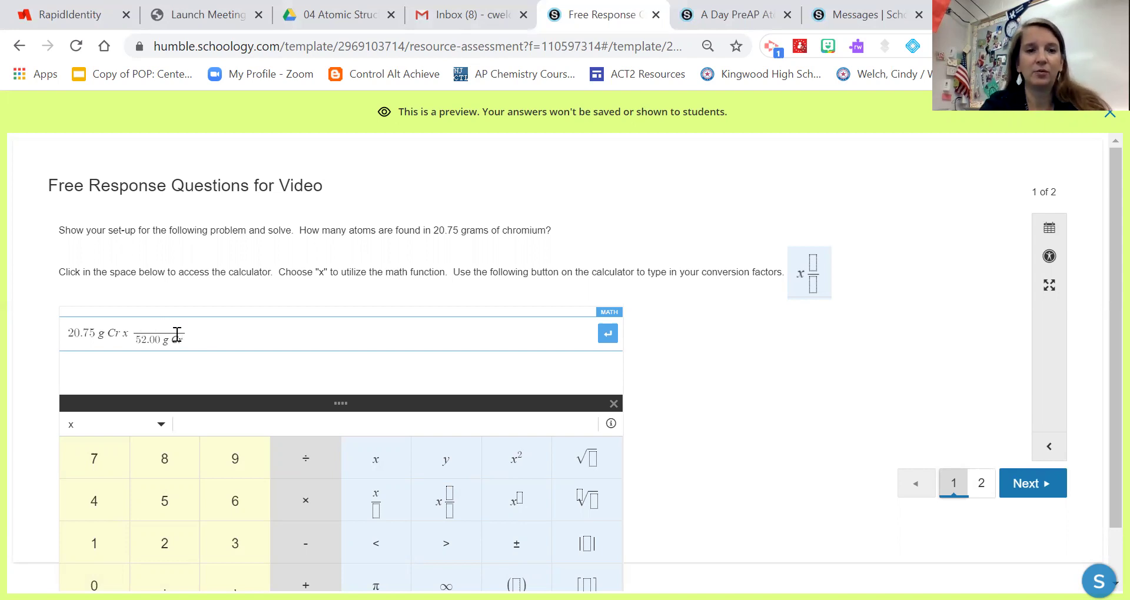
pyautogui.write('1 mol Cr')
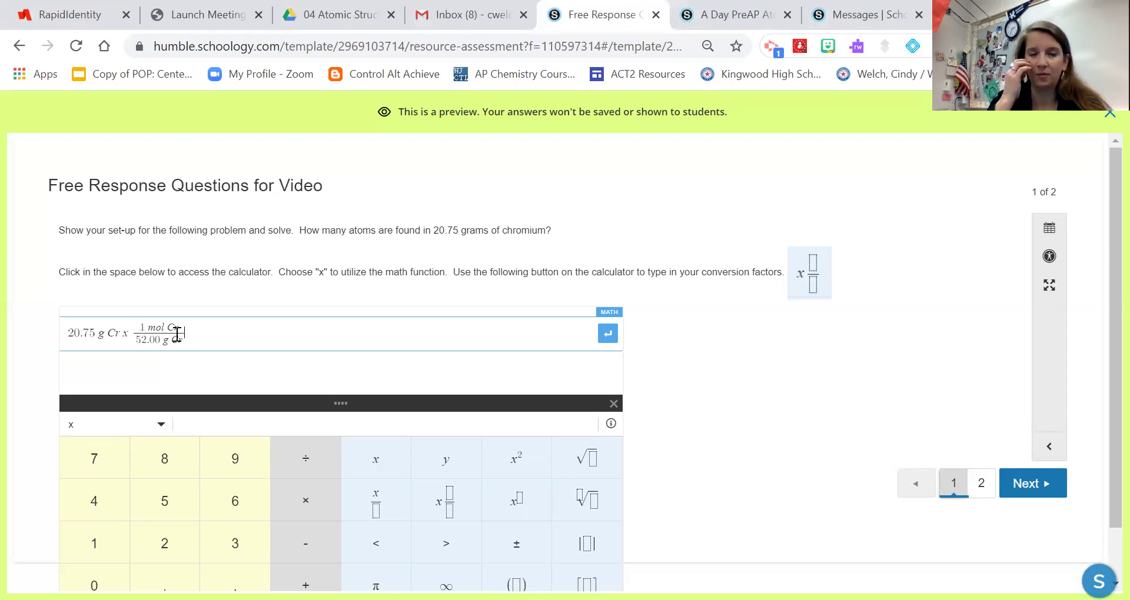
# - Multiply by a second fraction with 6.02 x 10^23 over 1 mol Cr
pyautogui.write('x')
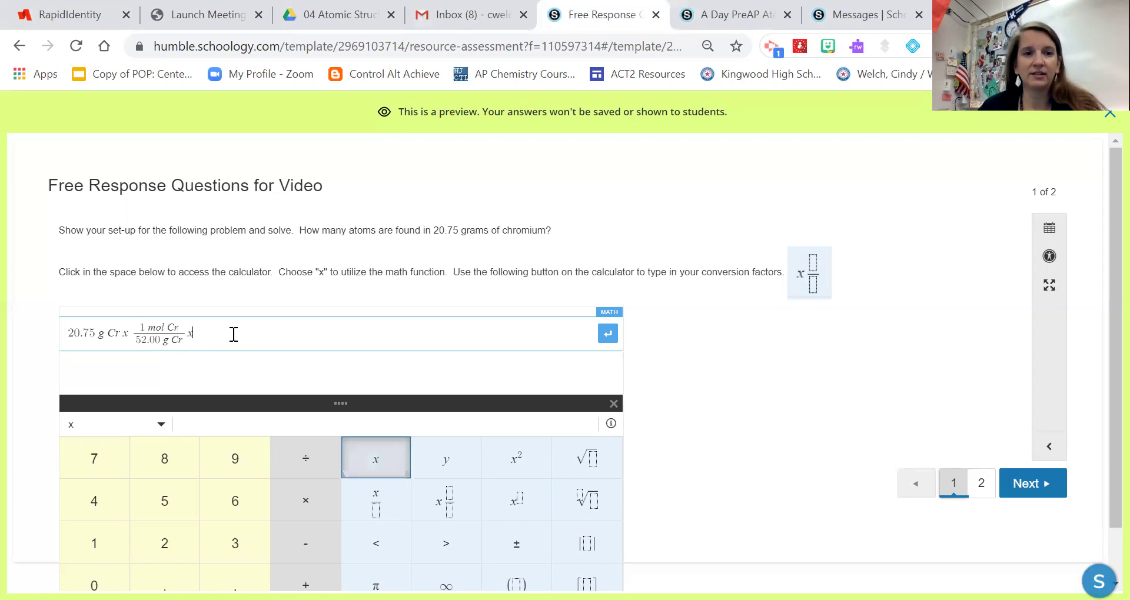
pyautogui.click(444, 501)
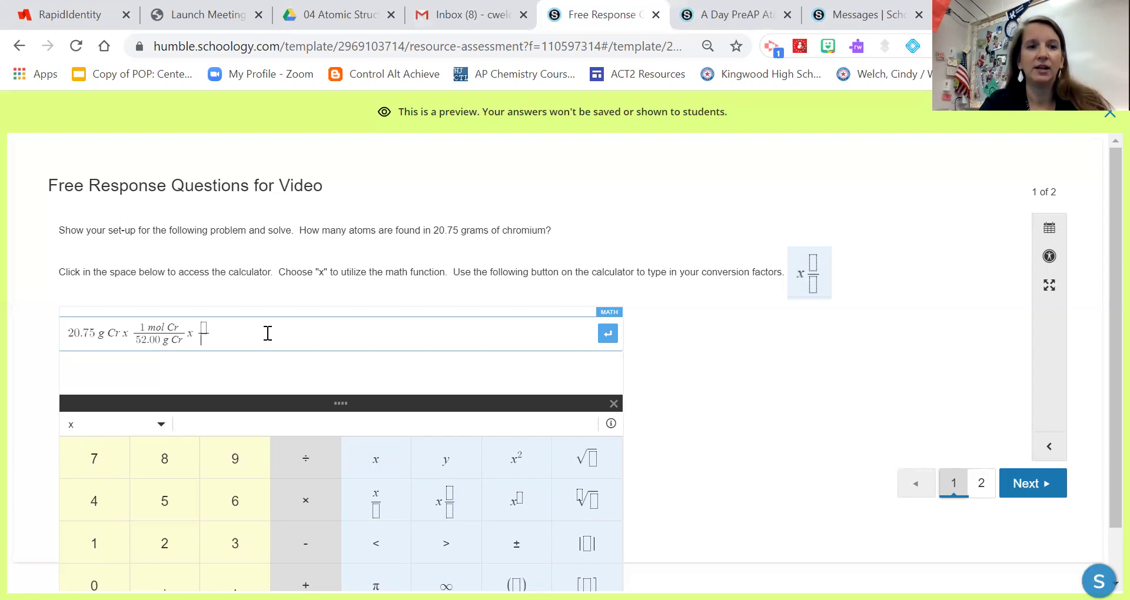
pyautogui.write('1 mol C')
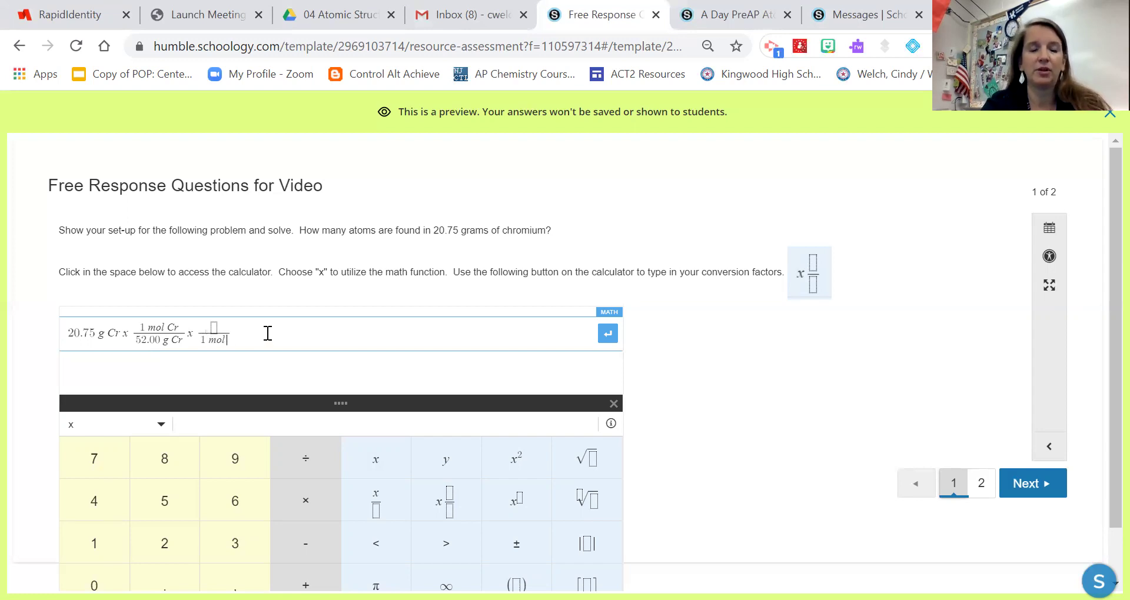
pyautogui.write('r')
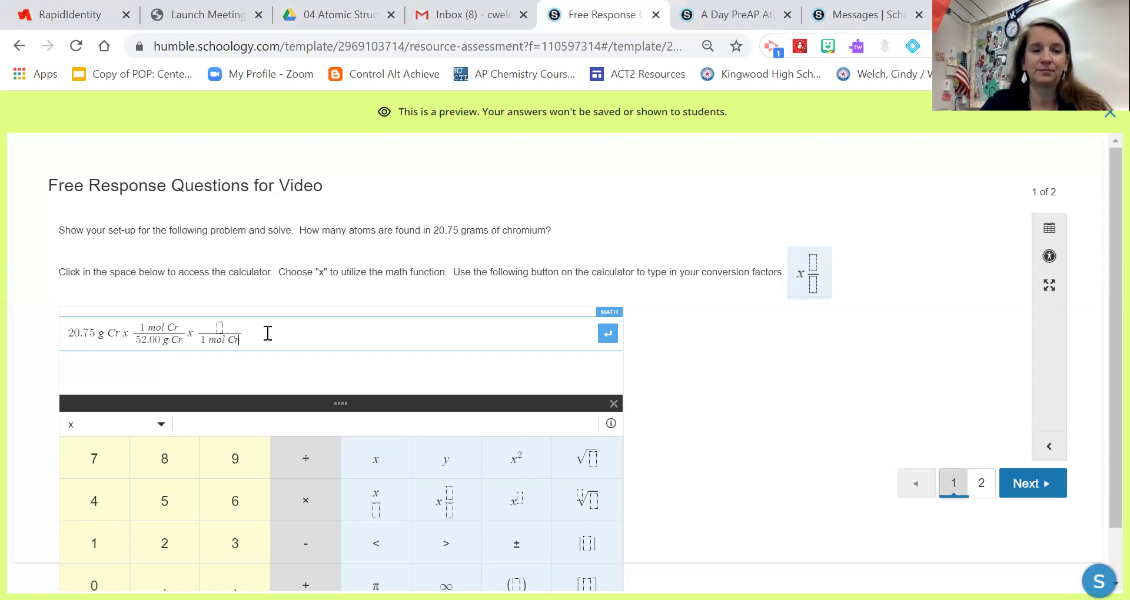
pyautogui.click(220, 326)
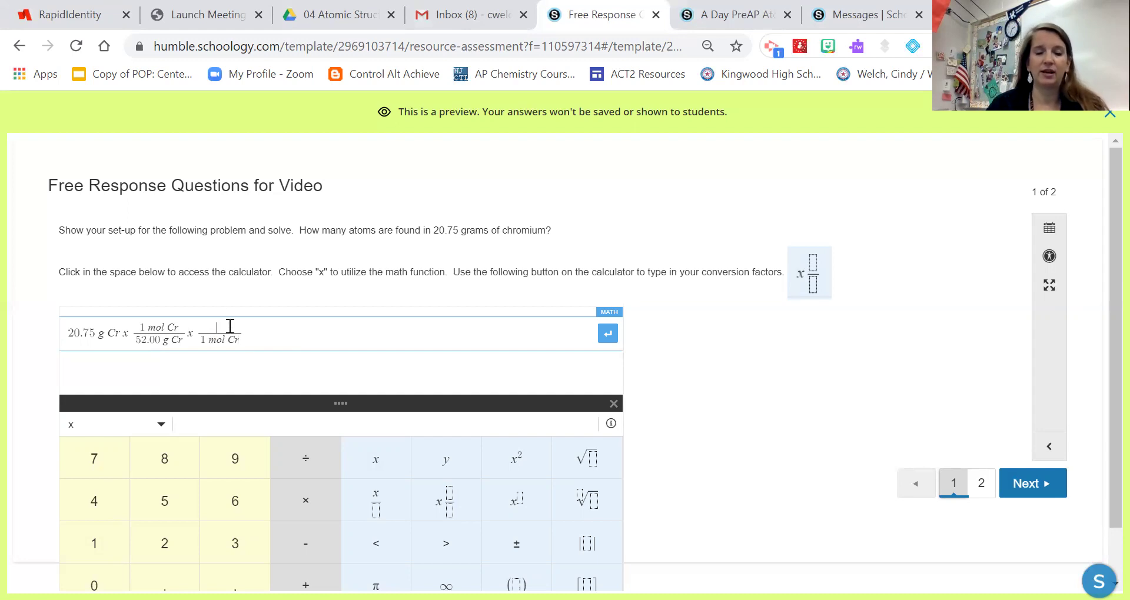
pyautogui.write('6.02 x ')
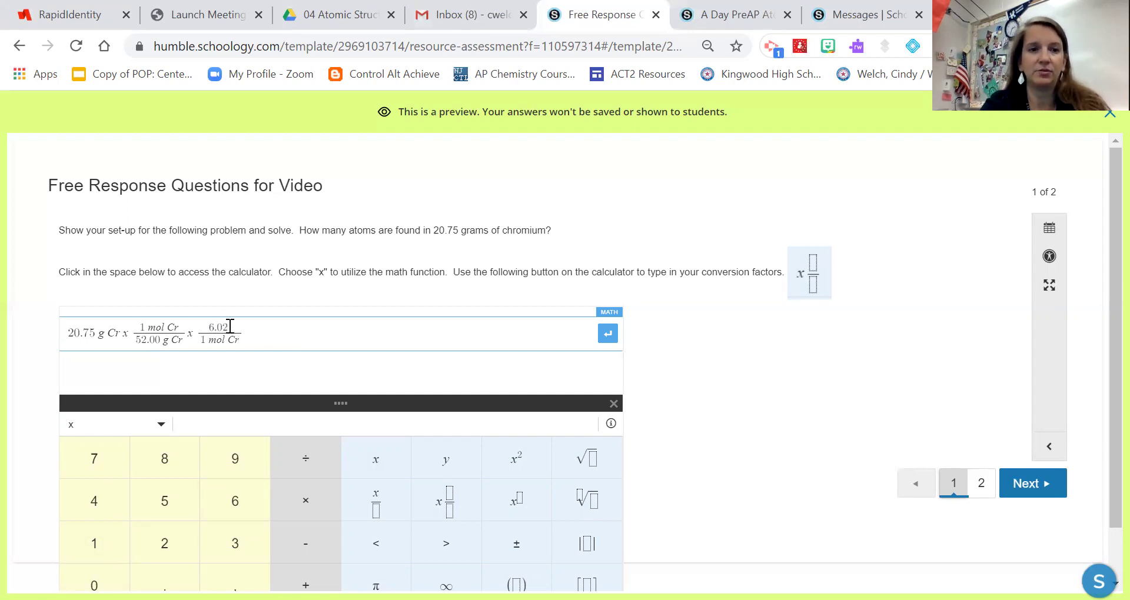
pyautogui.write('10')
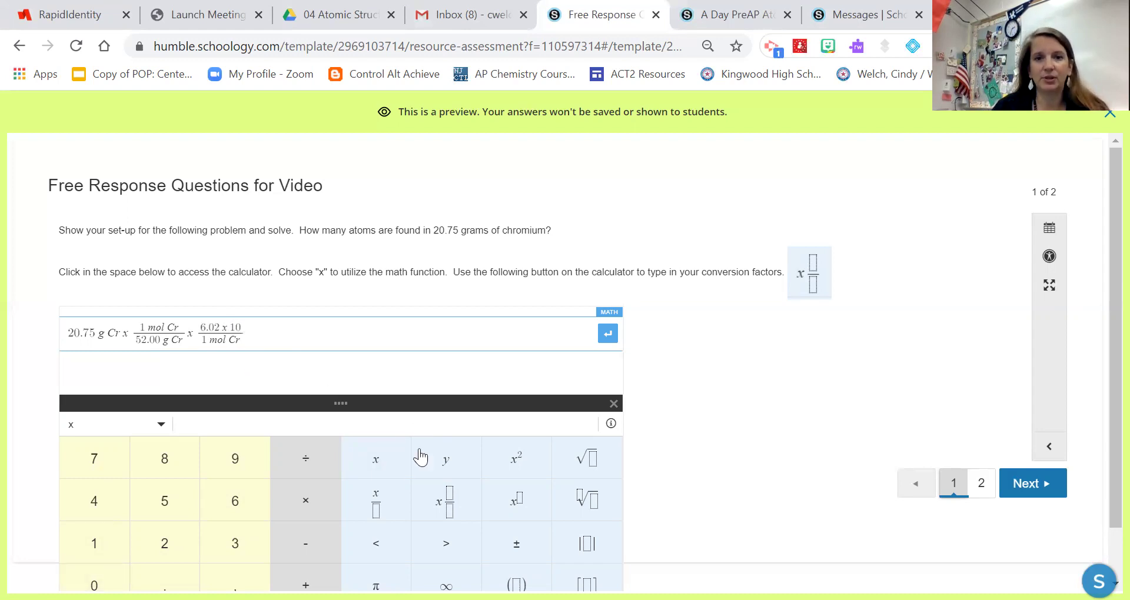
pyautogui.click(531, 468)
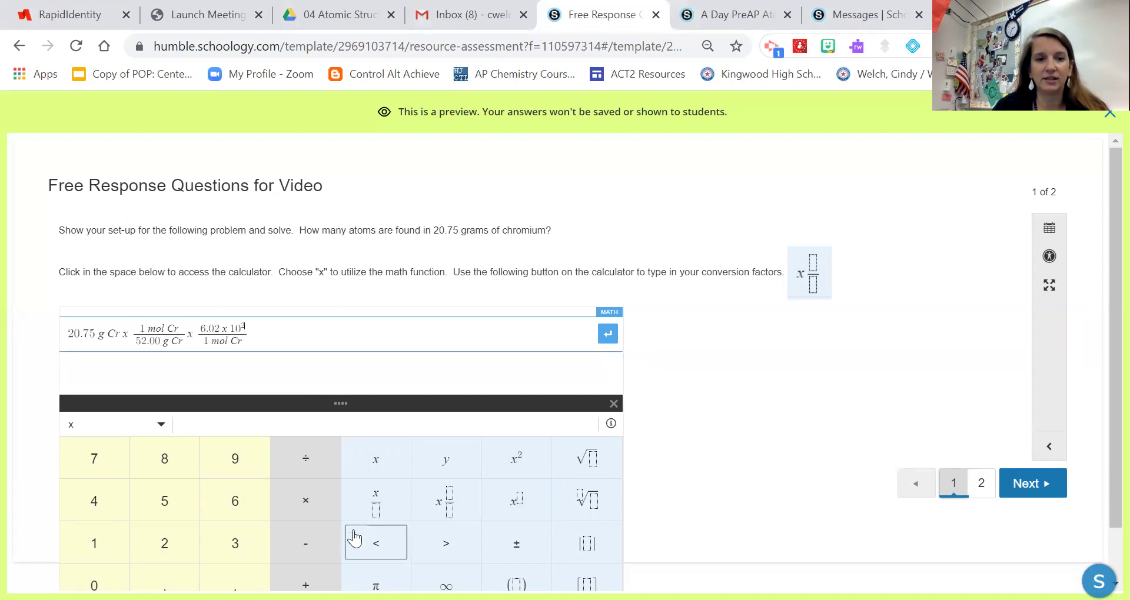
pyautogui.click(244, 558)
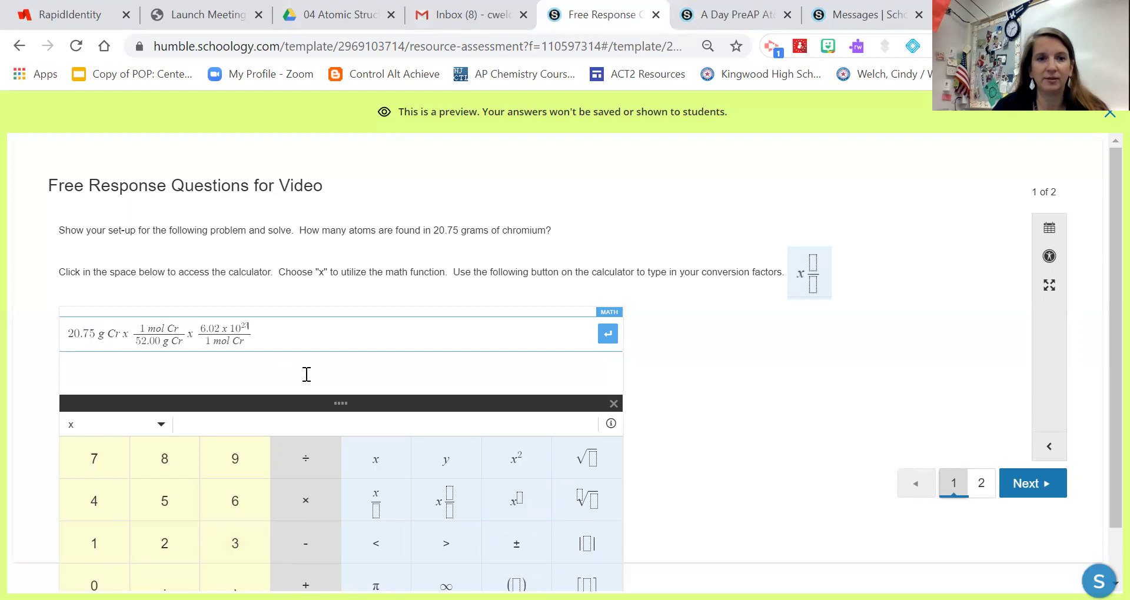
# - Complete the equation with = 2.402 x 10^23 atoms Cr and add the unit atoms Cr to the second fraction's numerator
pyautogui.press('Down')
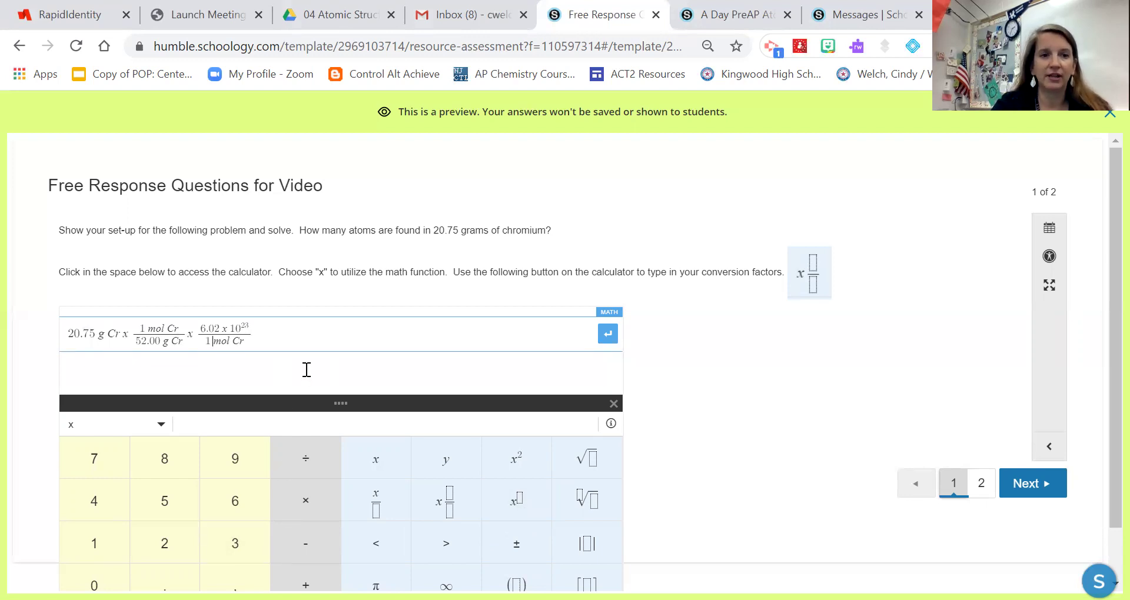
pyautogui.press('Right')
pyautogui.press('Right')
pyautogui.press('Right')
pyautogui.press('Right')
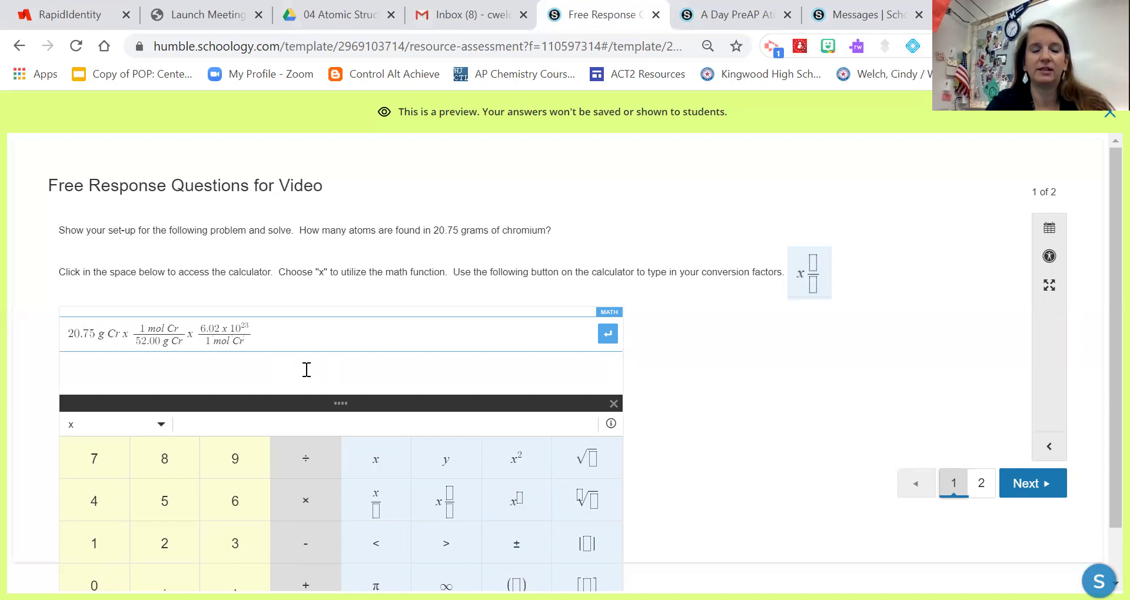
pyautogui.write('=')
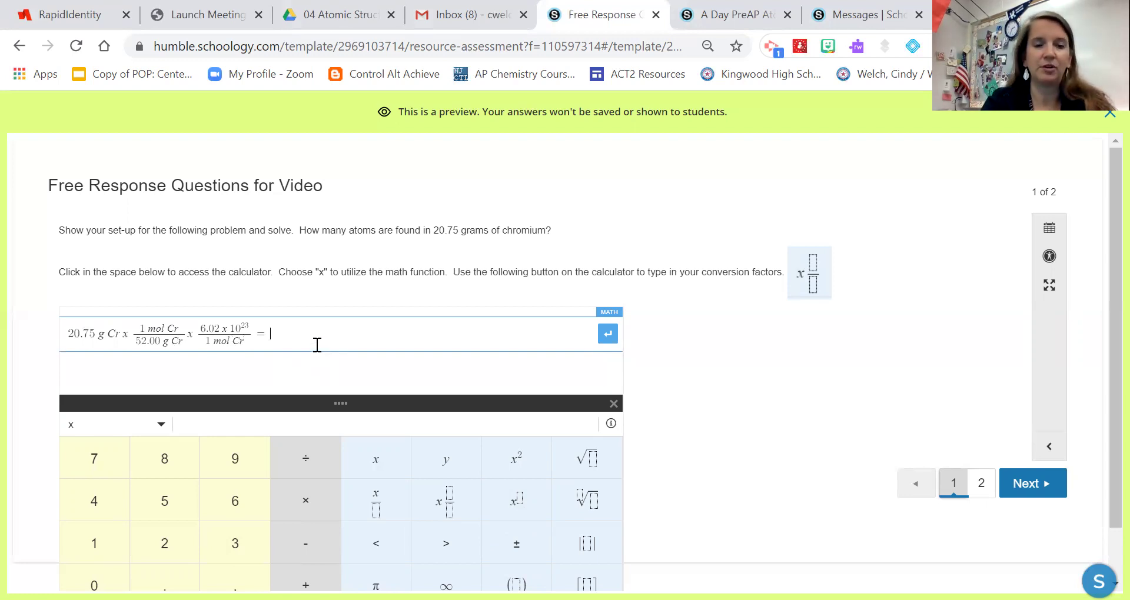
pyautogui.write('2.4')
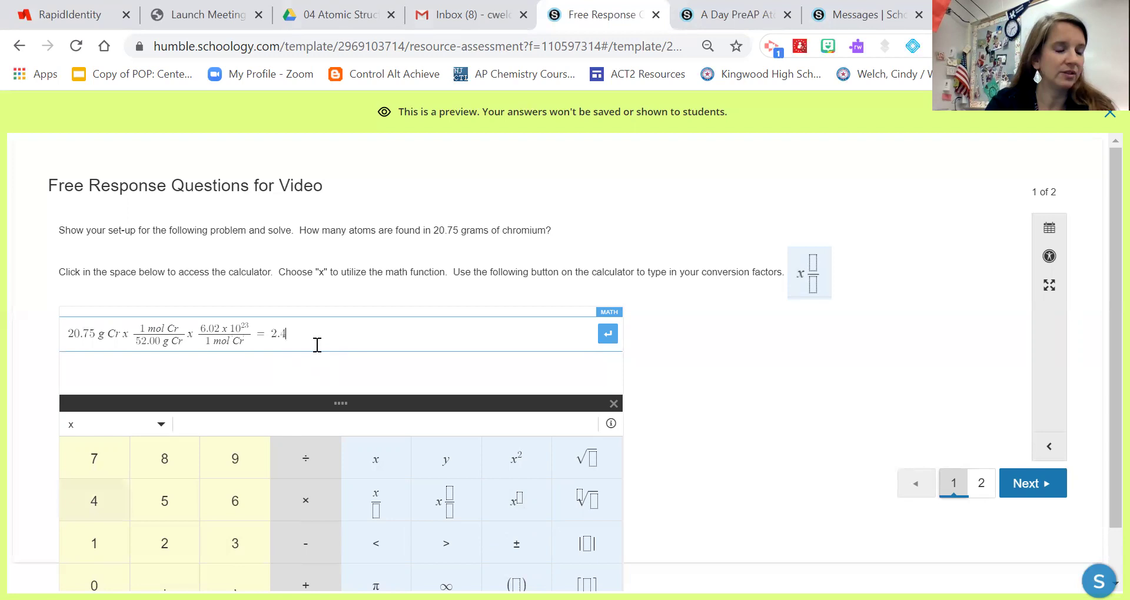
pyautogui.write('02 x 10')
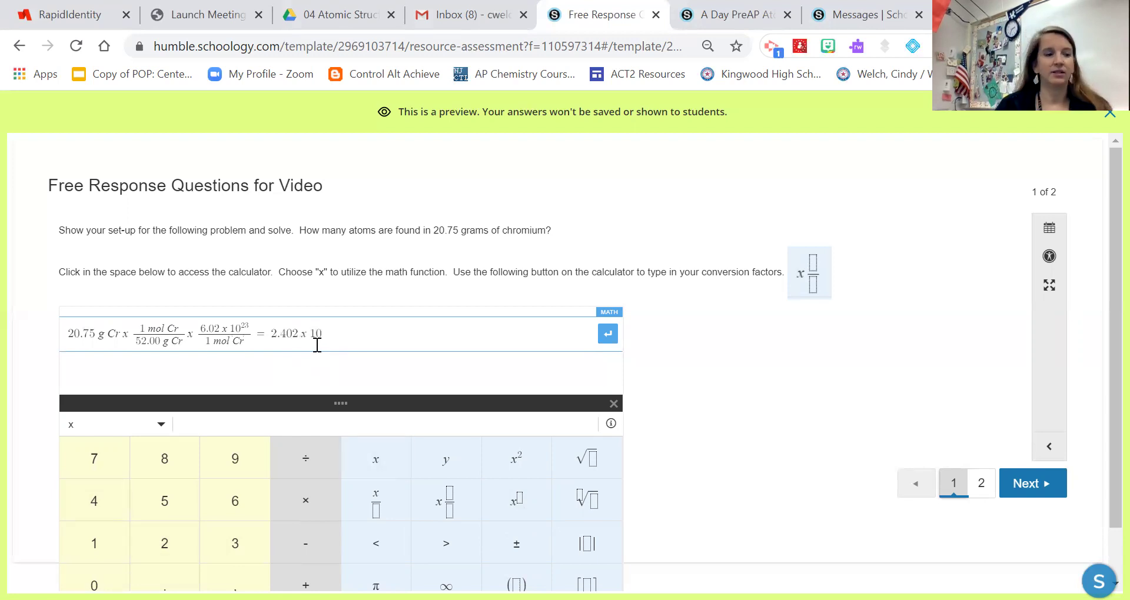
pyautogui.click(518, 467)
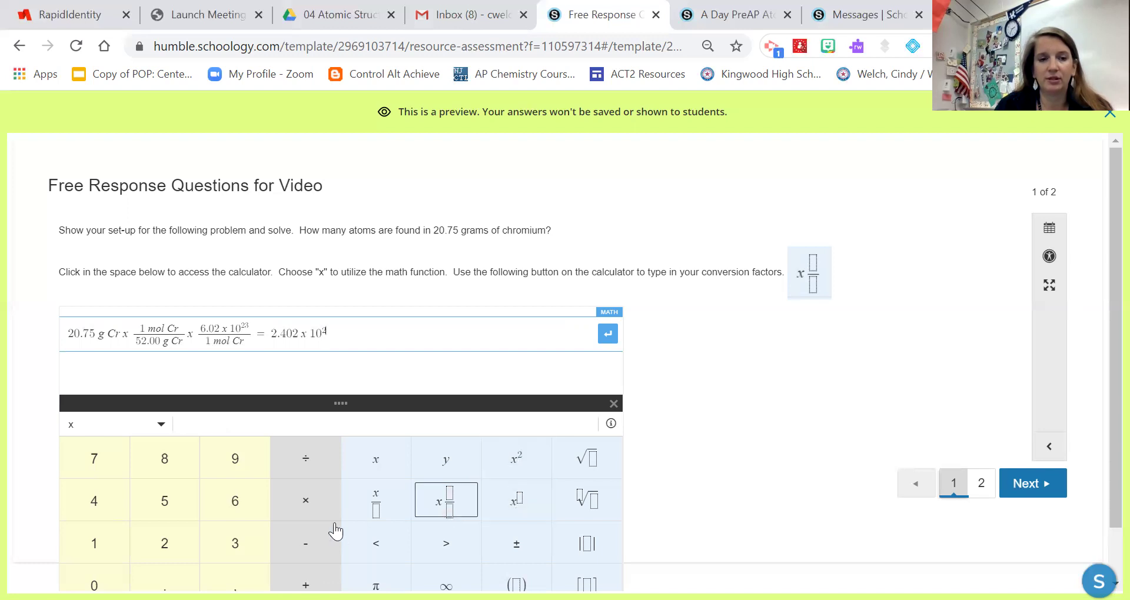
pyautogui.write('23')
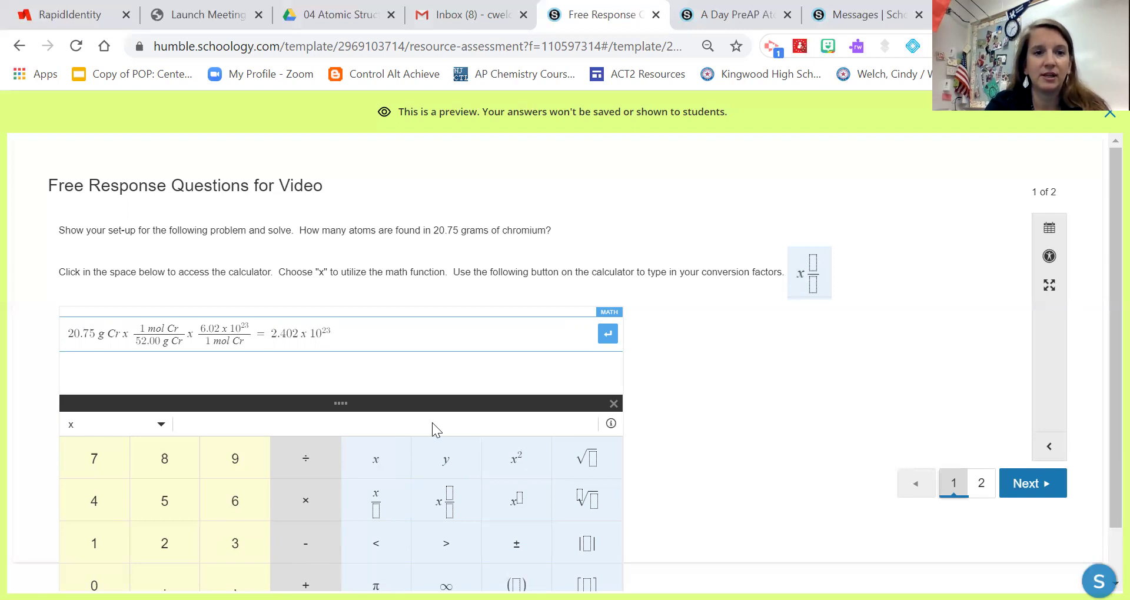
pyautogui.write('atoms Cr')
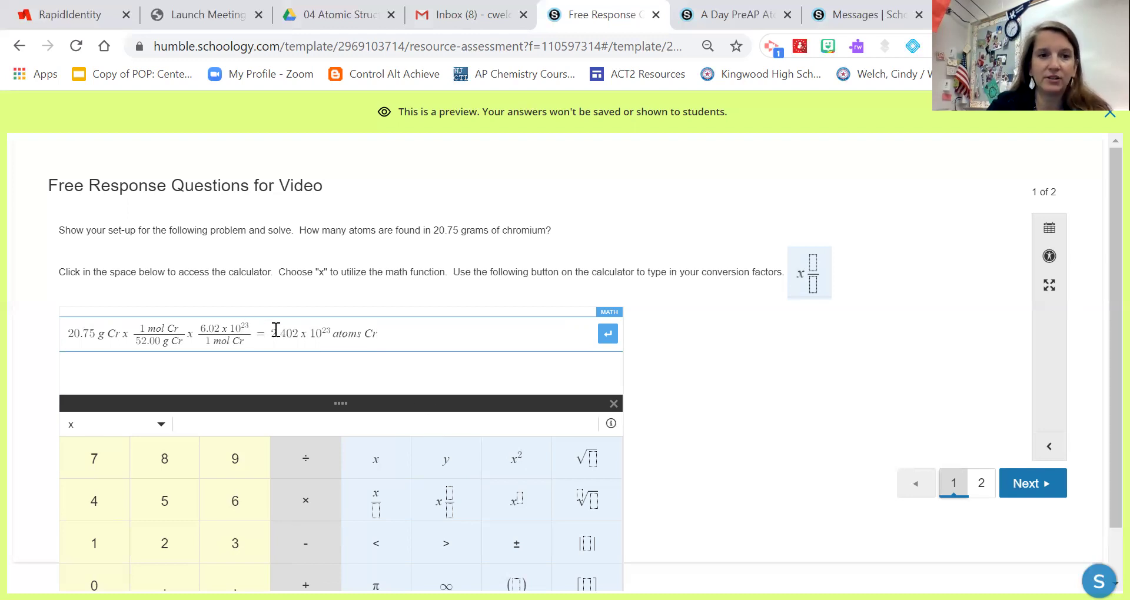
pyautogui.write('atoms Cr/1 mol C')
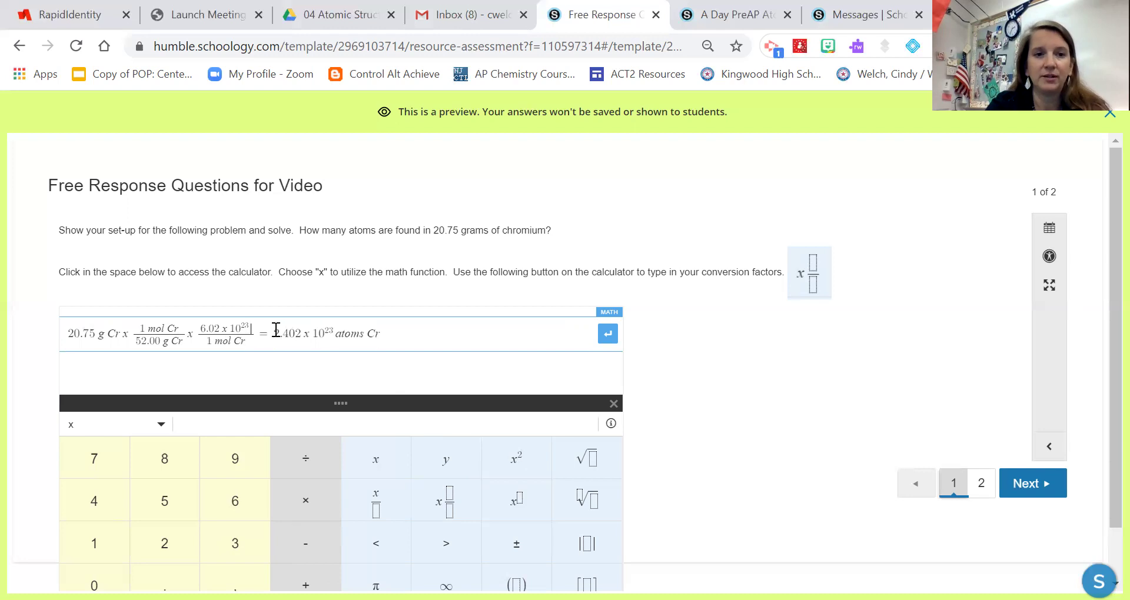
pyautogui.write('r')
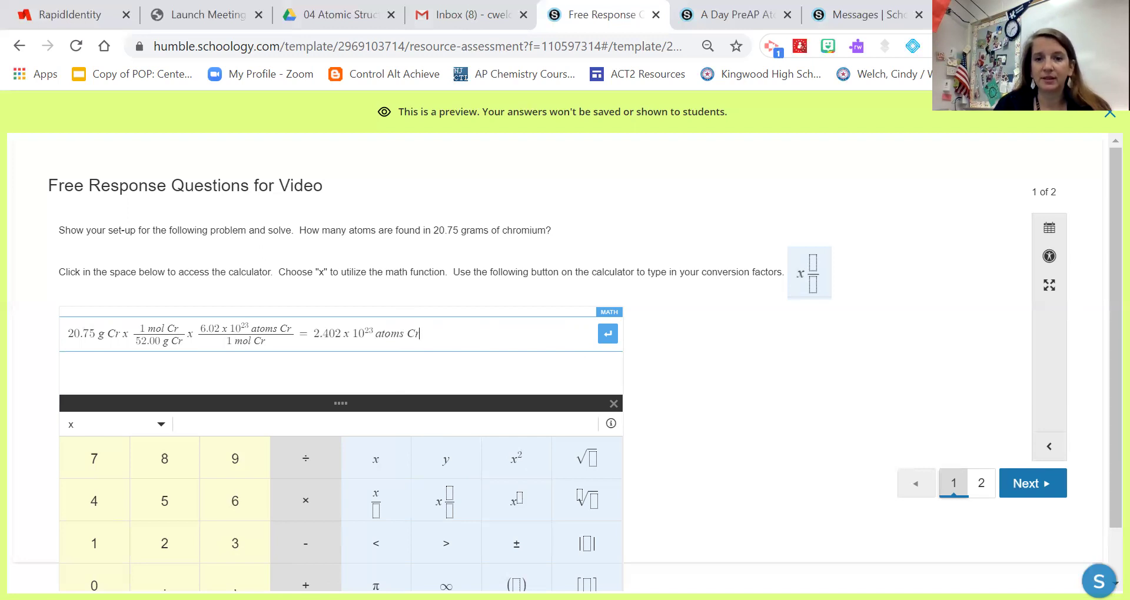
# - On question 2, place 0.633 moles as the starting quantity and build the first conversion factor as 40.08 grams over 1 moles
pyautogui.click(982, 486)
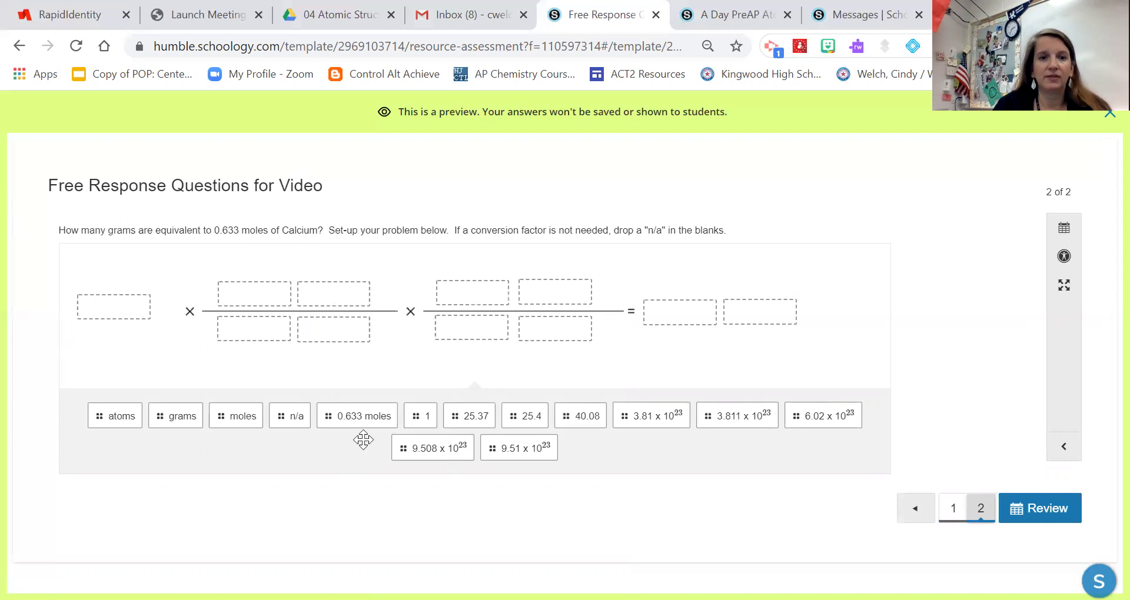
pyautogui.moveTo(362, 417); pyautogui.dragTo(129, 306)
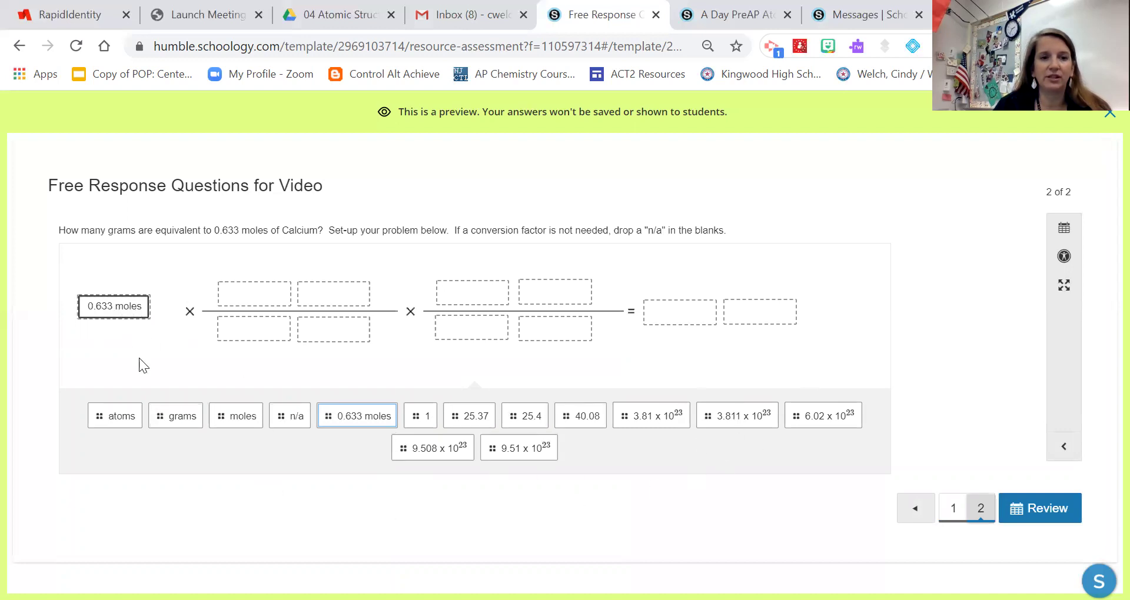
pyautogui.moveTo(225, 421); pyautogui.dragTo(321, 339)
pyautogui.moveTo(420, 415); pyautogui.dragTo(253, 335)
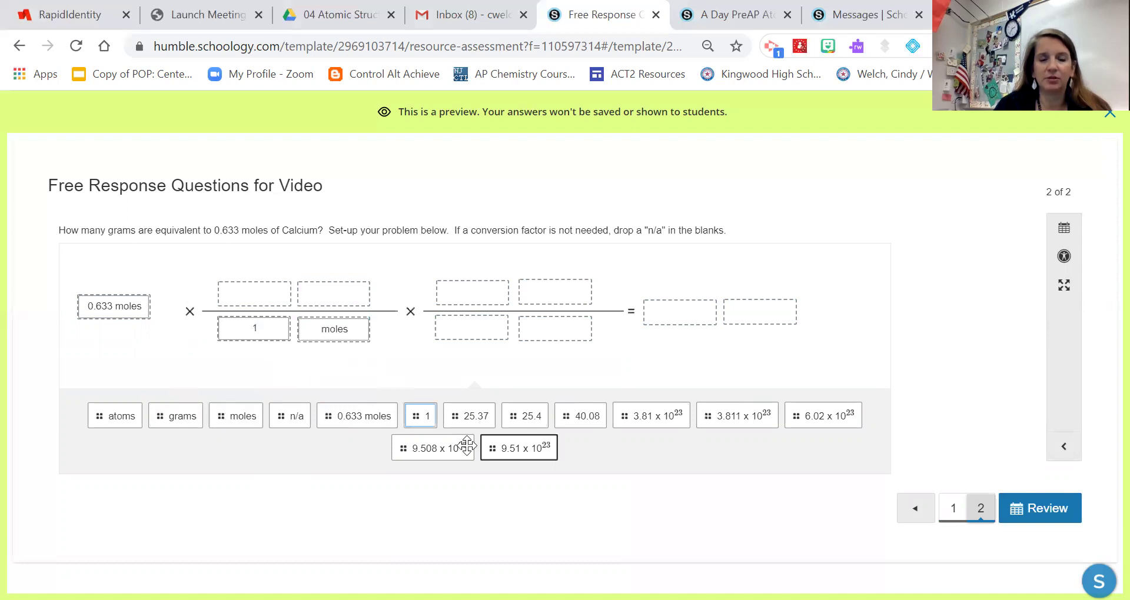
pyautogui.moveTo(174, 417); pyautogui.dragTo(322, 299)
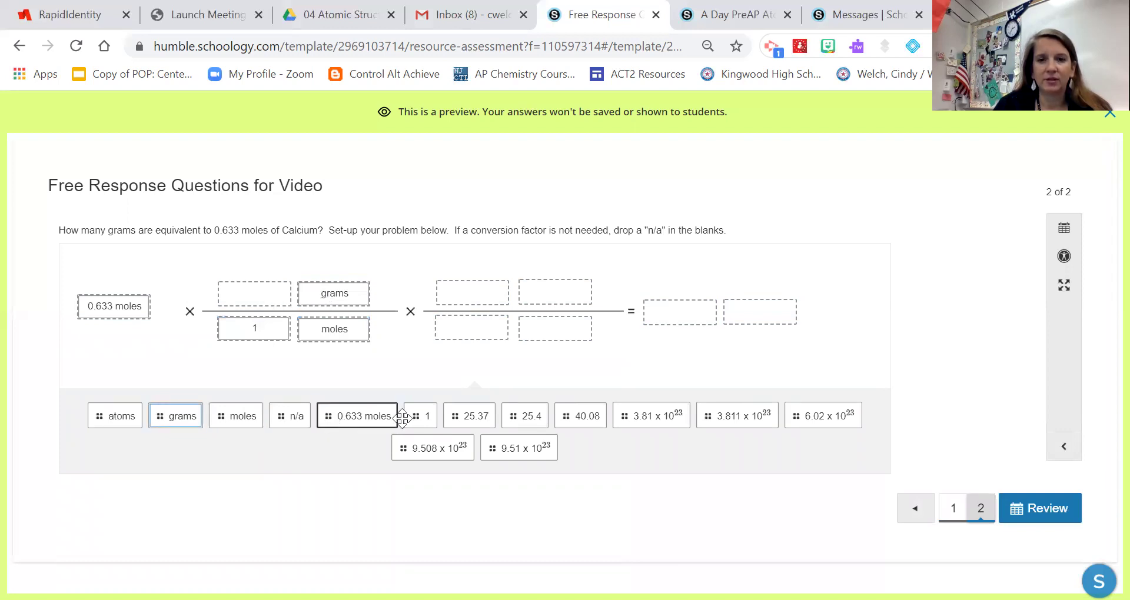
pyautogui.moveTo(574, 417); pyautogui.dragTo(243, 293)
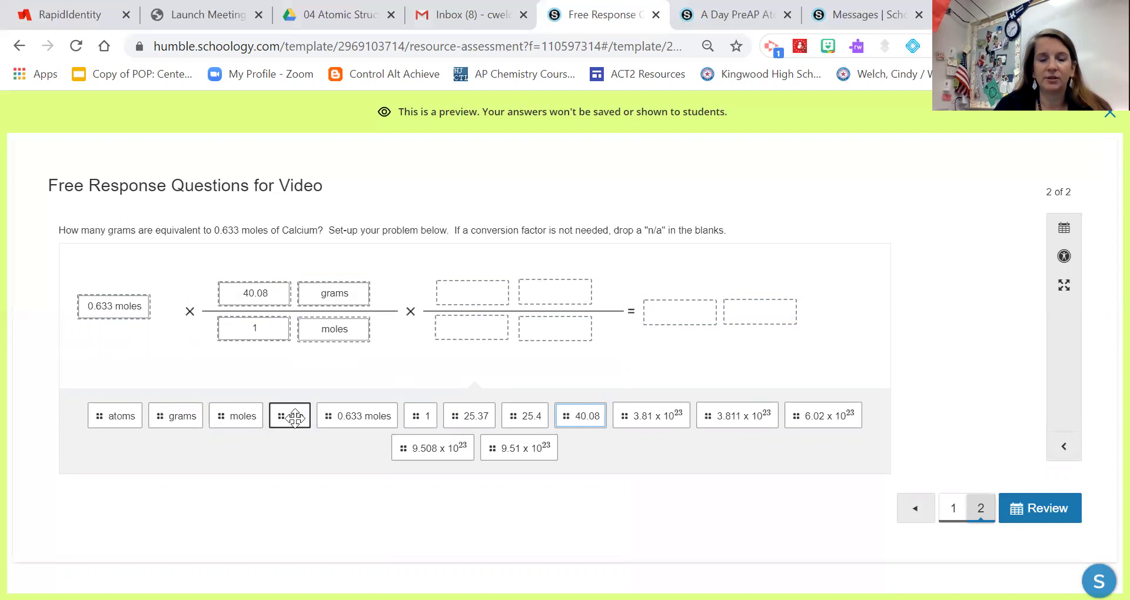
# - Fill all four blanks of the second conversion factor with n/a and place 25.4 grams as the final answer
pyautogui.moveTo(295, 417); pyautogui.dragTo(456, 292)
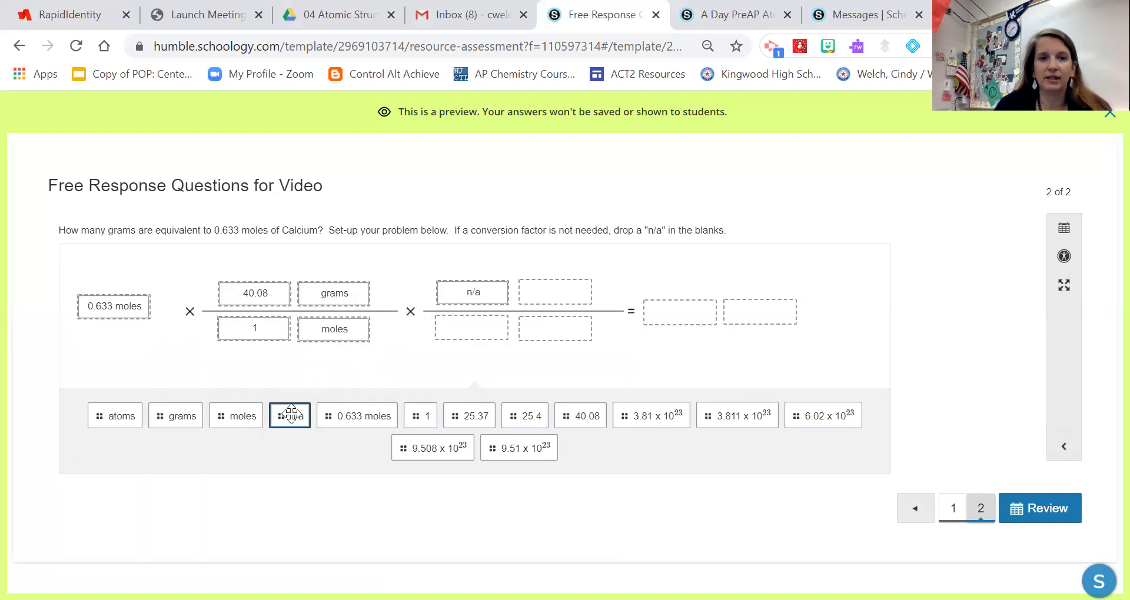
pyautogui.moveTo(292, 415); pyautogui.dragTo(463, 335)
pyautogui.moveTo(295, 415); pyautogui.dragTo(555, 333)
pyautogui.moveTo(298, 417); pyautogui.dragTo(554, 298)
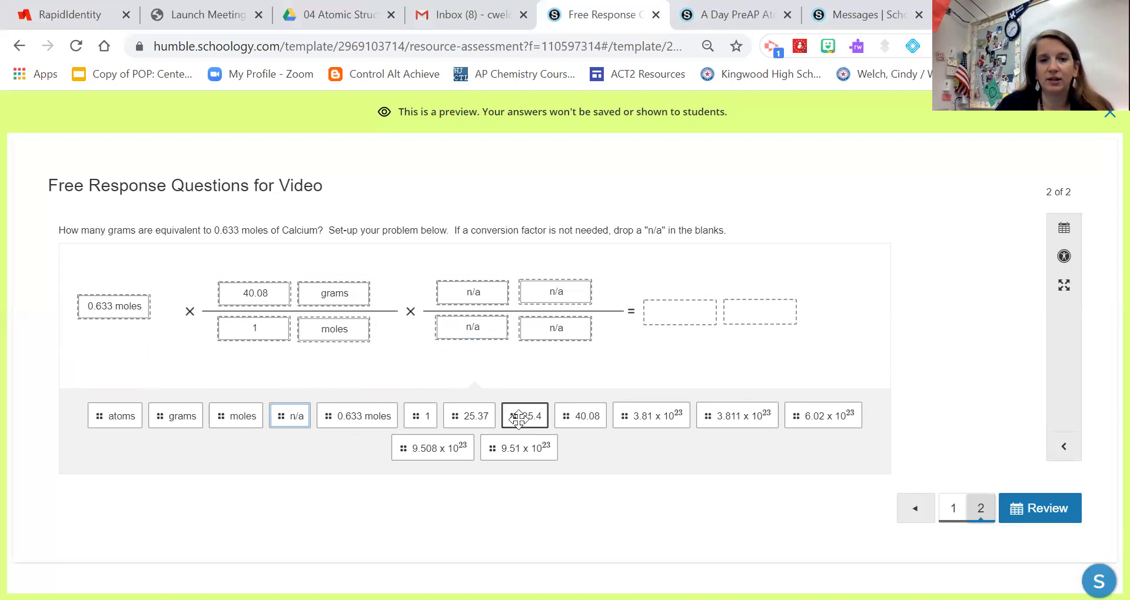
pyautogui.moveTo(524, 417); pyautogui.dragTo(674, 313)
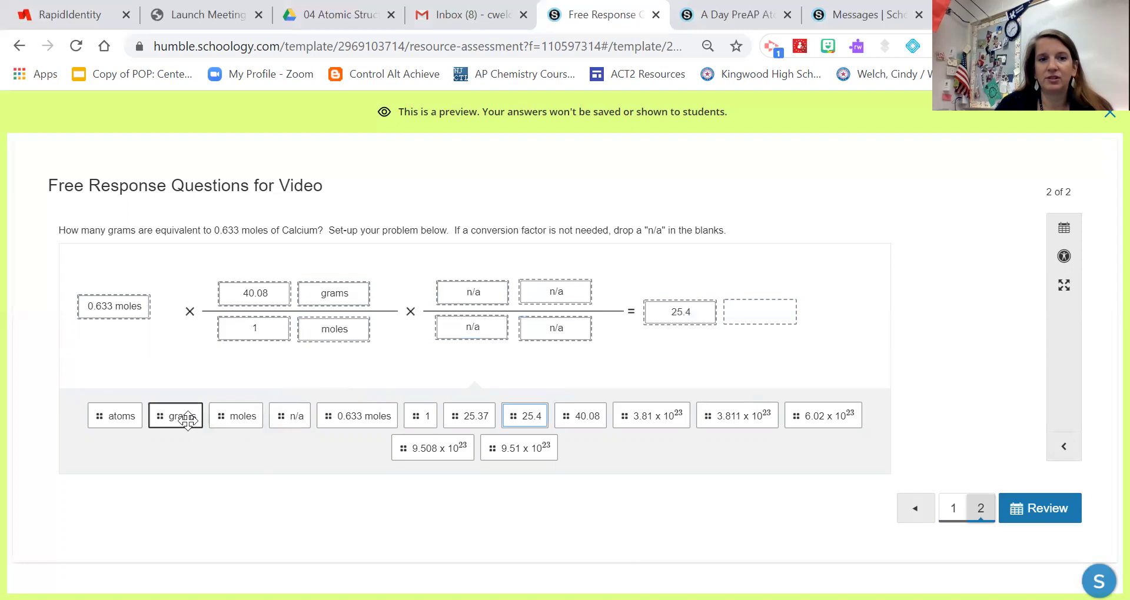
pyautogui.moveTo(177, 416); pyautogui.dragTo(761, 313)
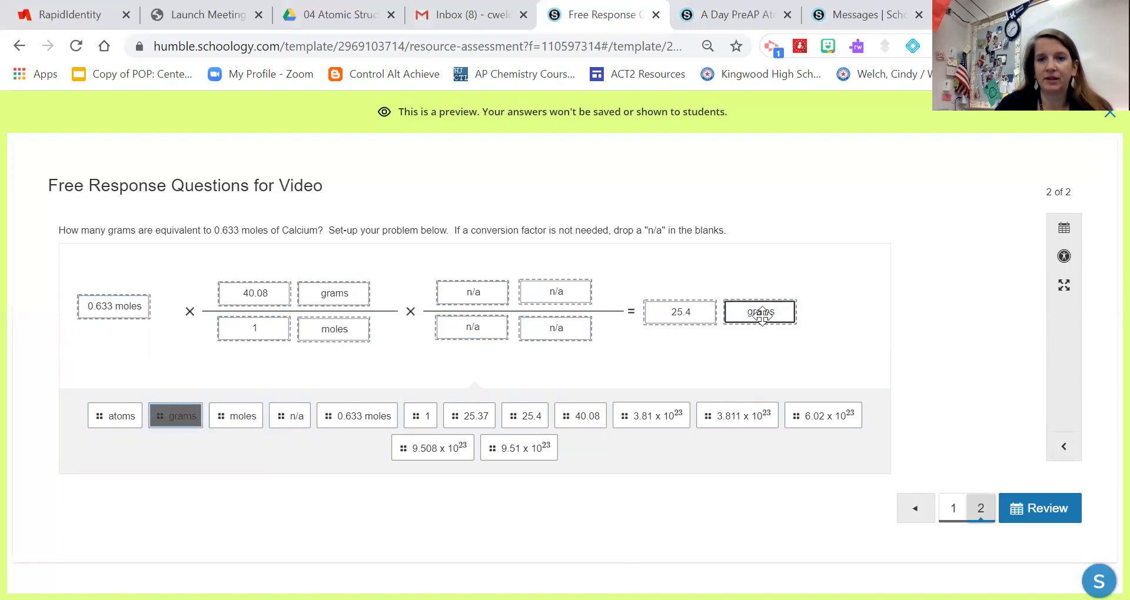